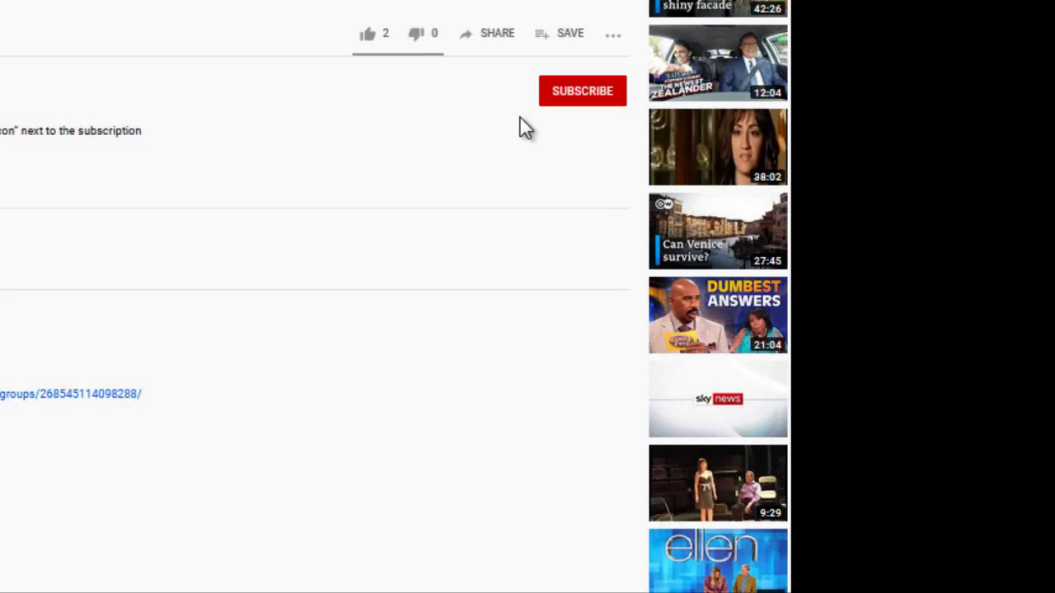
Step: Subscribe to the channel and set its notification bell to All
click(561, 97)
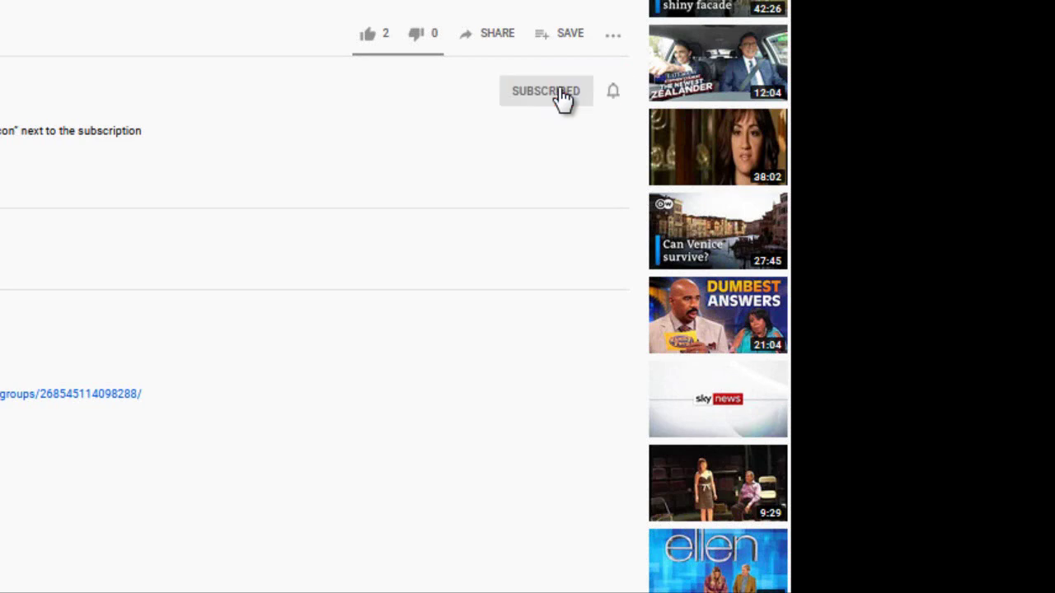
click(613, 97)
click(630, 128)
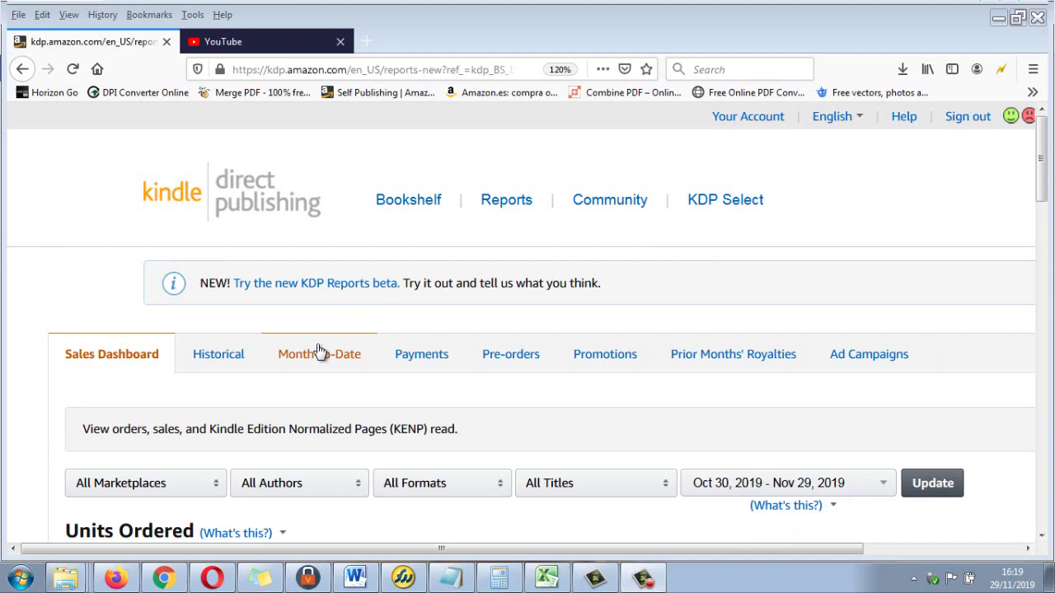
Step: Open the Month-to-Date sales report filtered to Paperback format
click(272, 333)
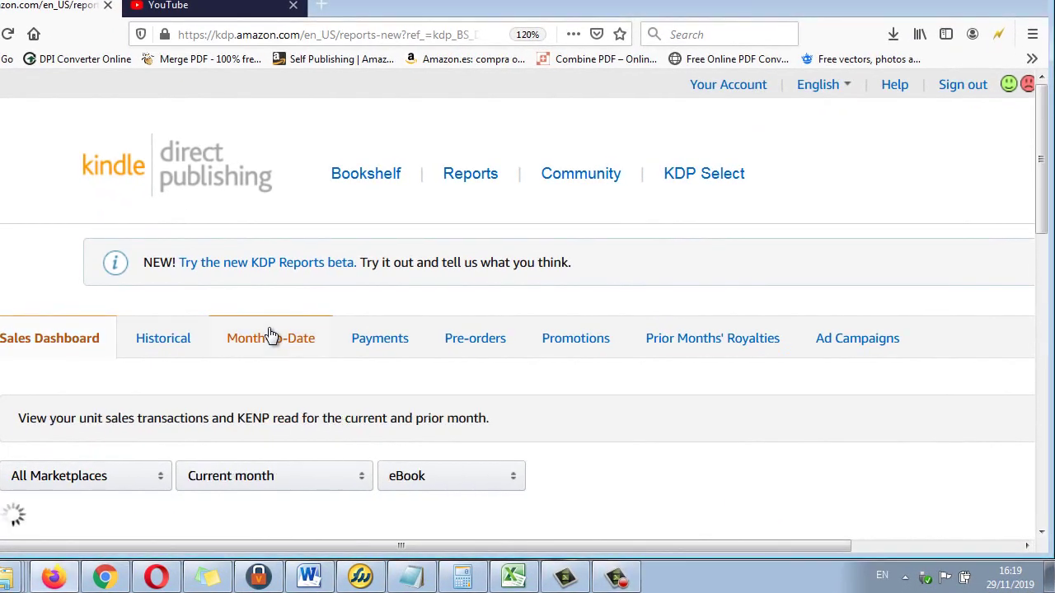
click(413, 483)
click(421, 454)
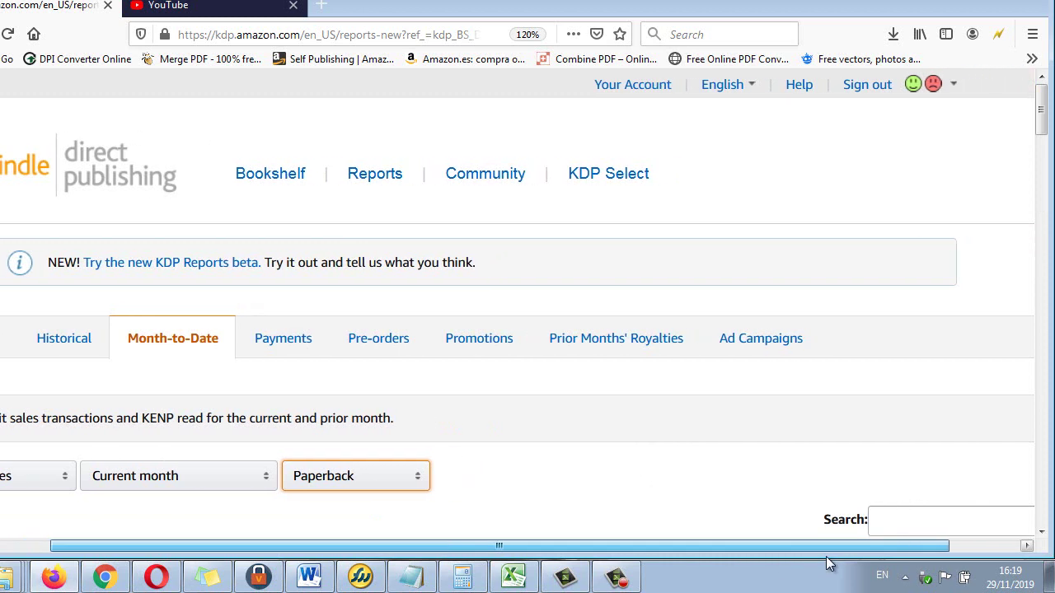
Step: Search the report for 'planner 2020'
click(890, 522)
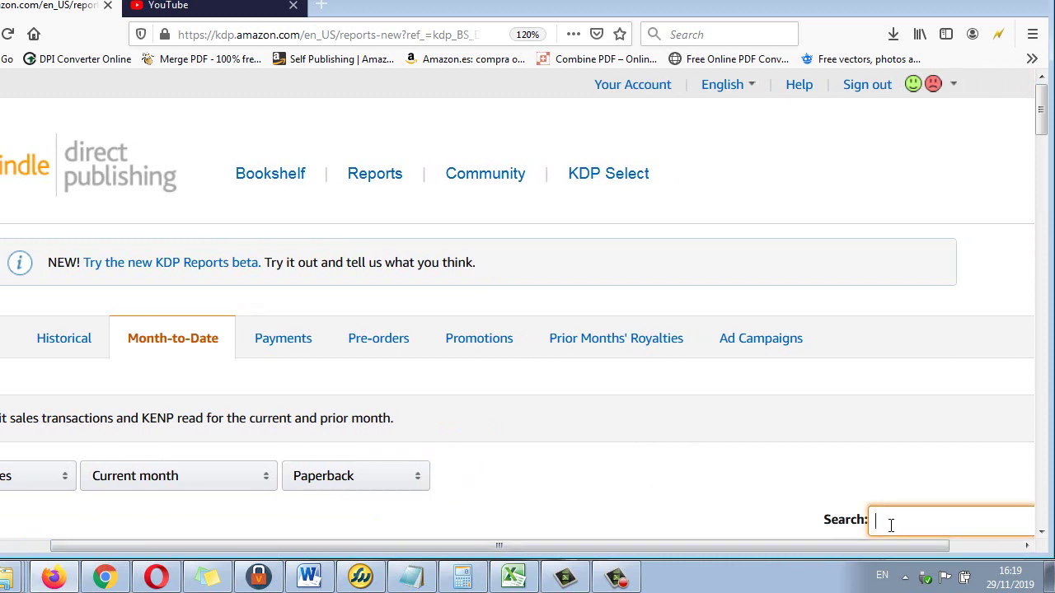
text(planner)
drag(910, 546, 973, 546)
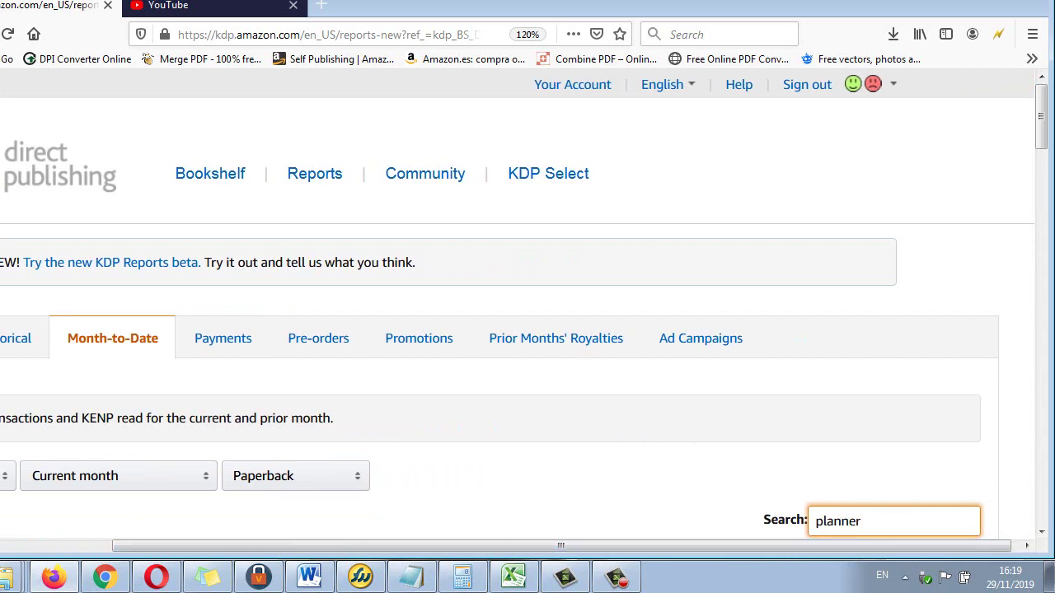
text(2020)
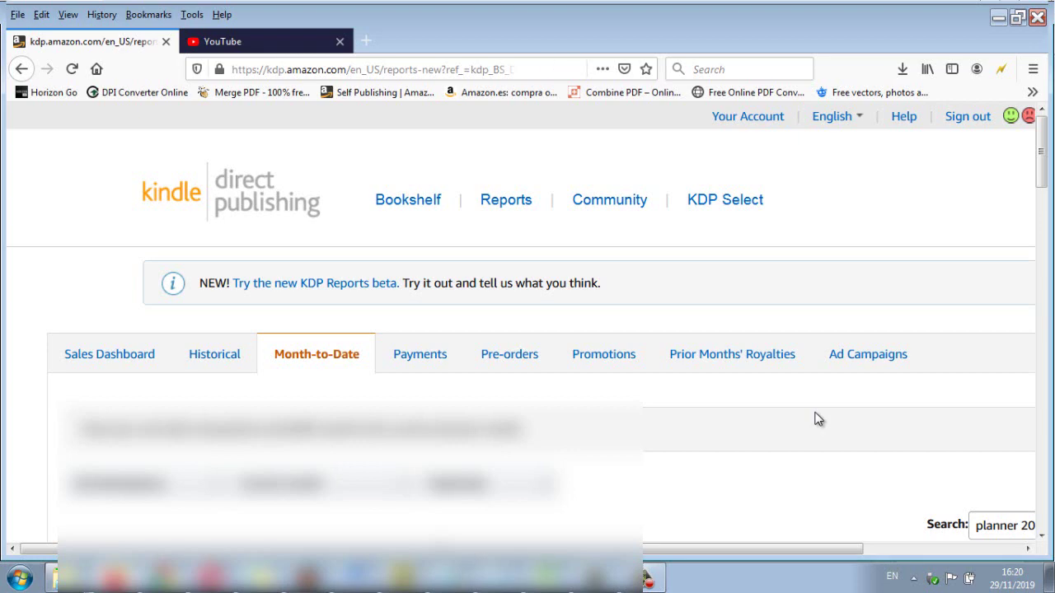
Step: Zoom the report out to 80% and select the planner 2020 paperback results table
key(ctrl+minus)
key(ctrl+minus)
key(ctrl+minus)
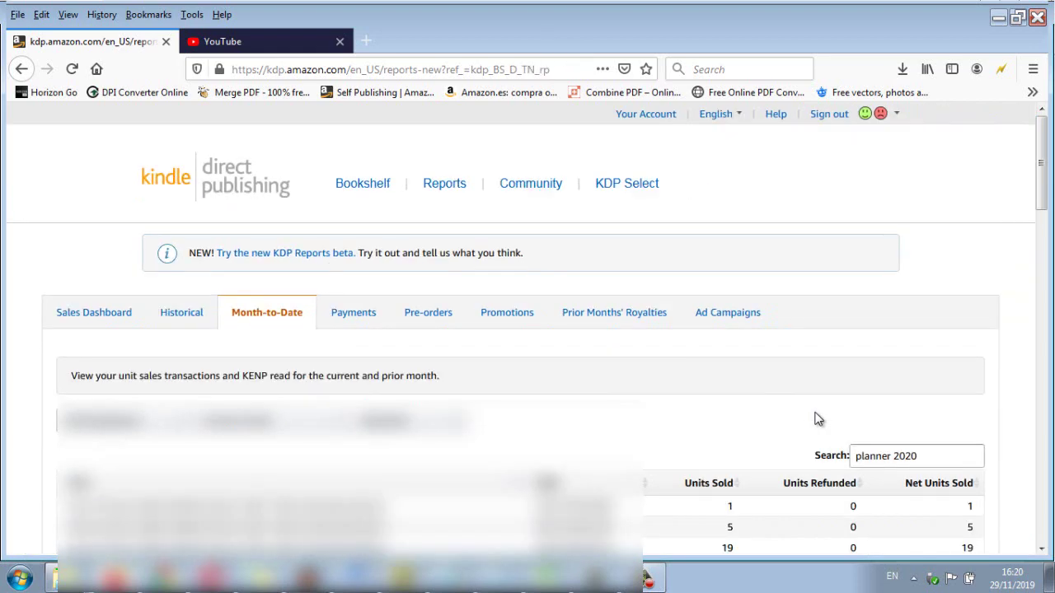
key(ctrl+minus)
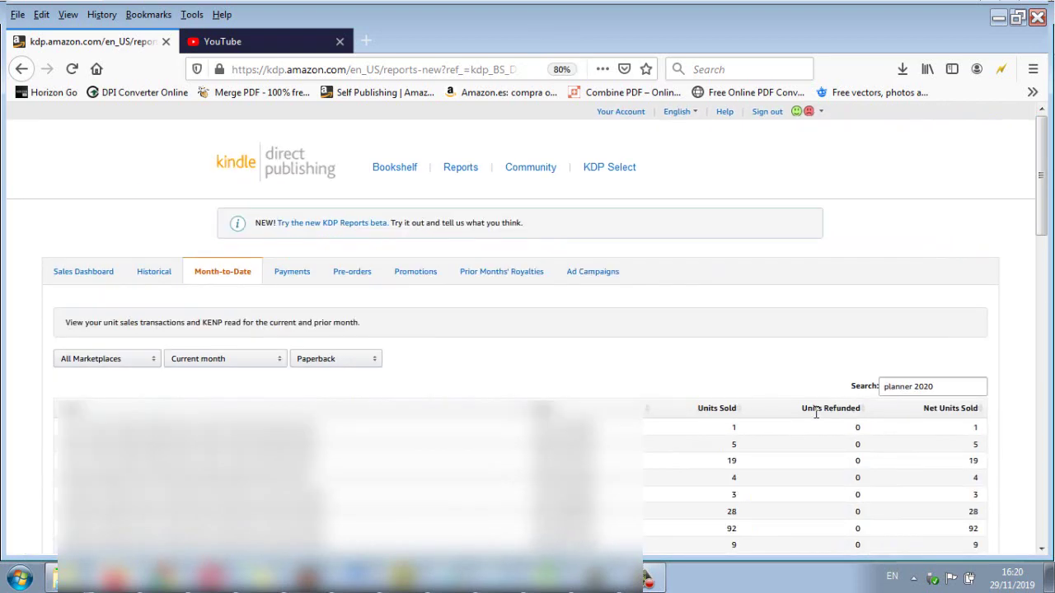
drag(1041, 142, 1001, 189)
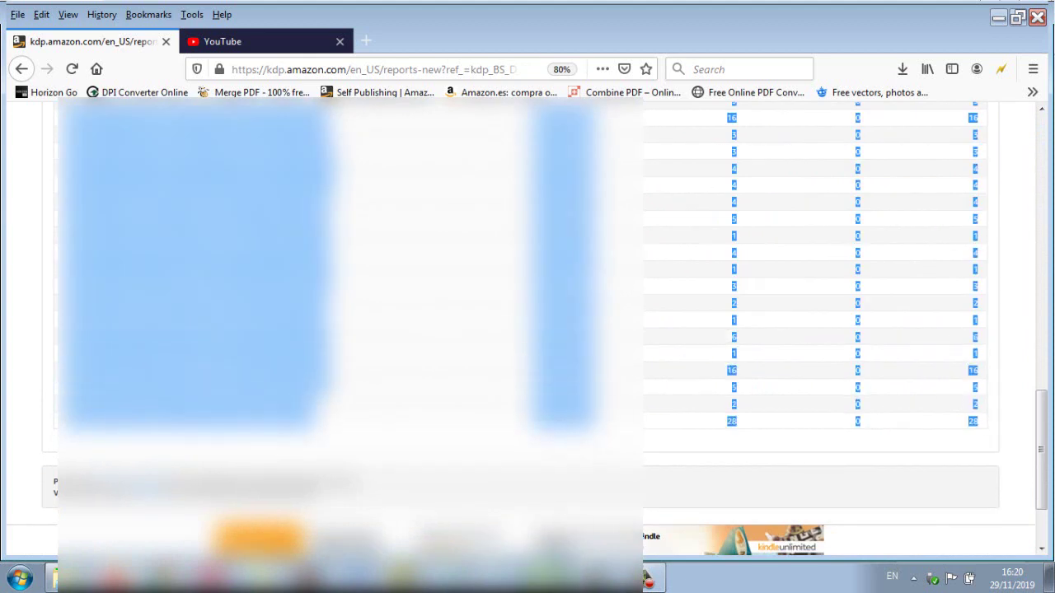
Step: Paste the copied KDP sales table into Excel's Book2 at cell A112
click(547, 577)
key(ctrl+Home)
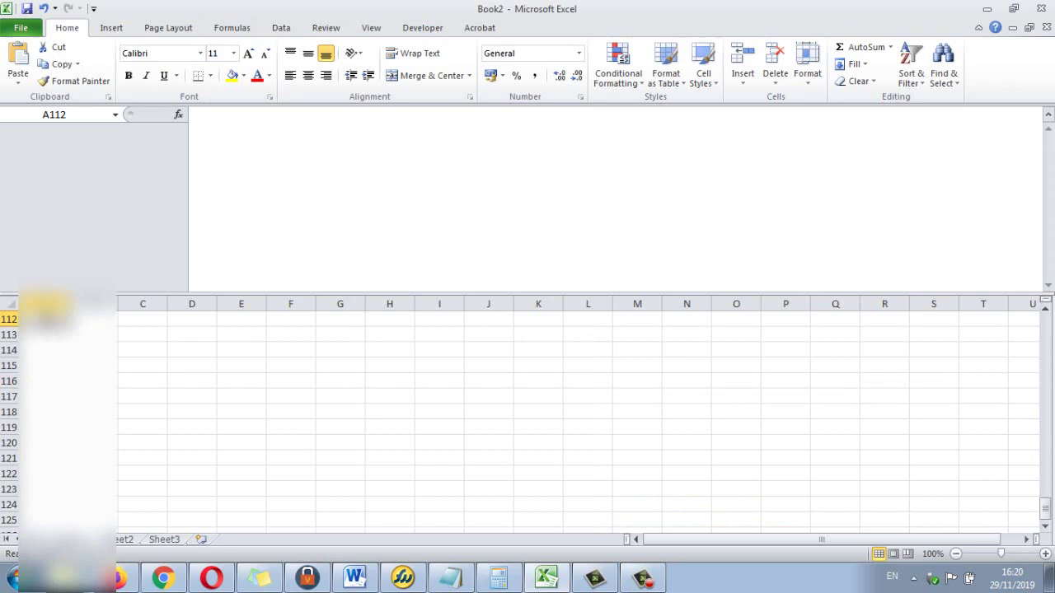
key(ctrl+v)
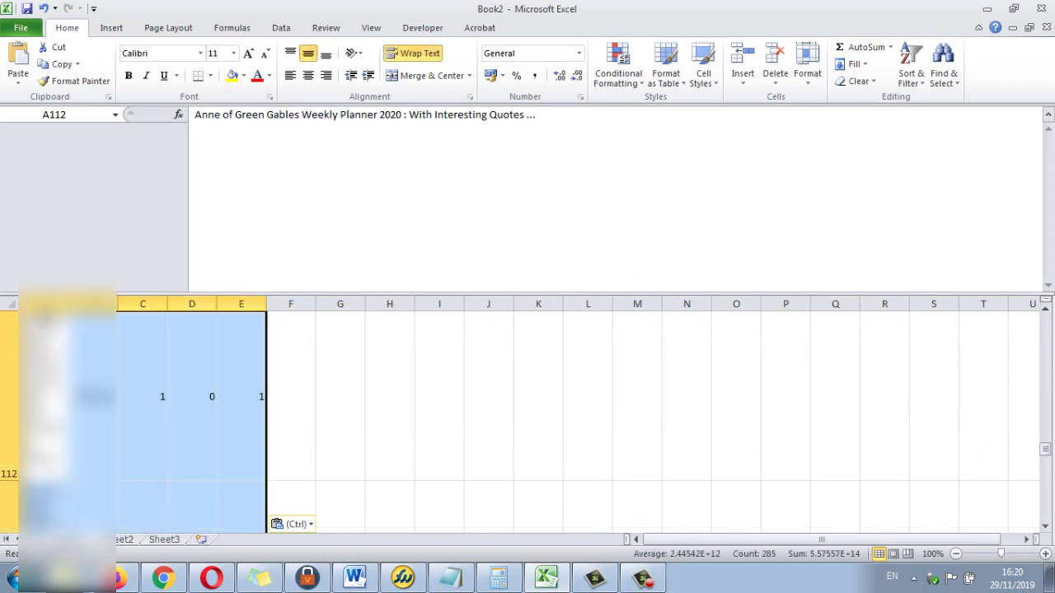
click(151, 321)
scroll(150, 321, down, 19)
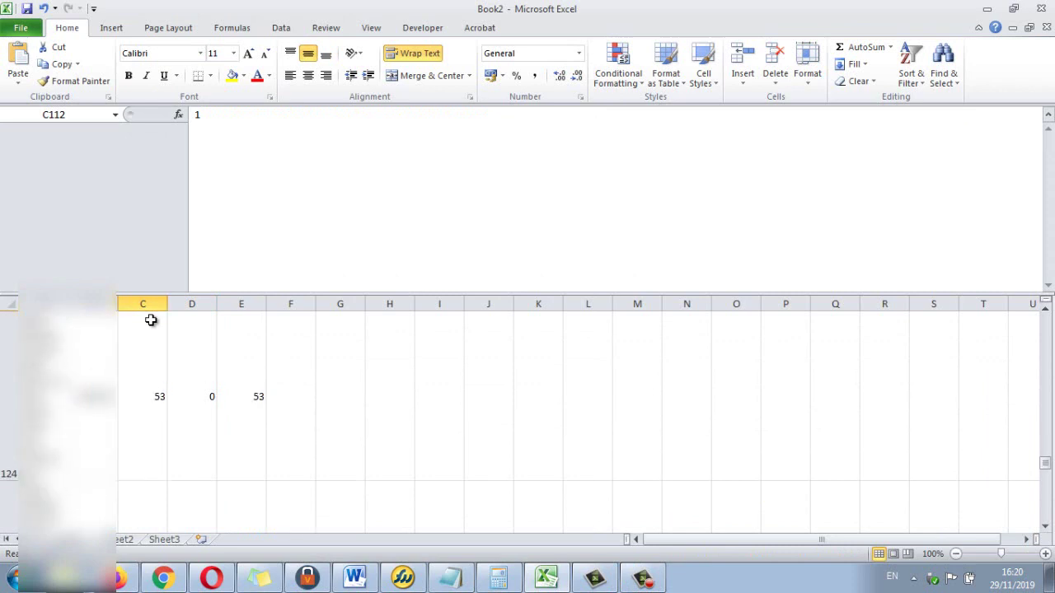
scroll(164, 414, up, 2)
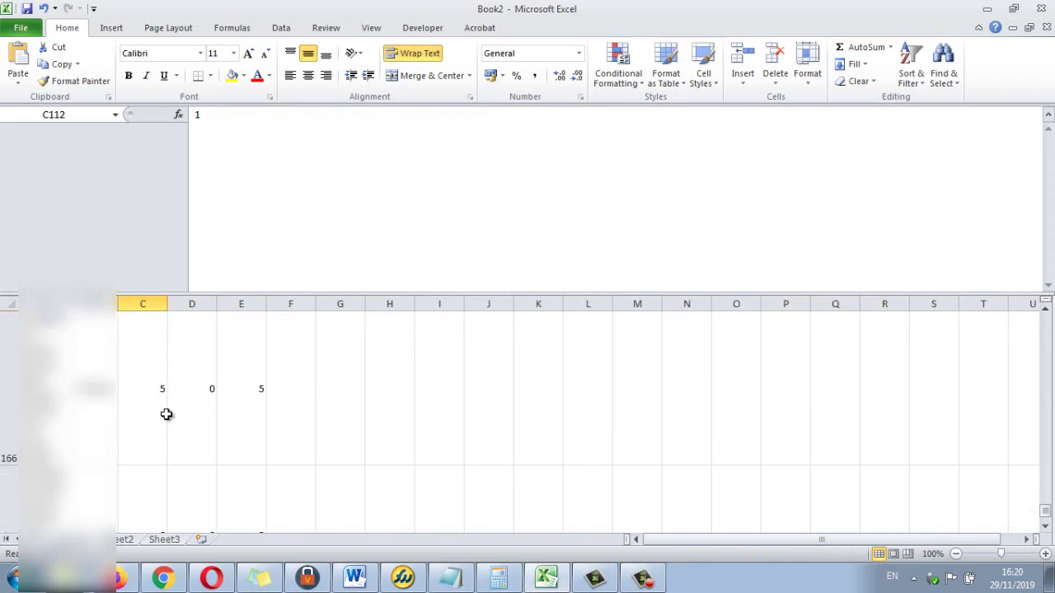
scroll(170, 454, down, 2)
scroll(167, 456, up, 2)
Step: AutoSum the units sold column C, putting =SUM(C1:C168) = 489 in C169
click(156, 500)
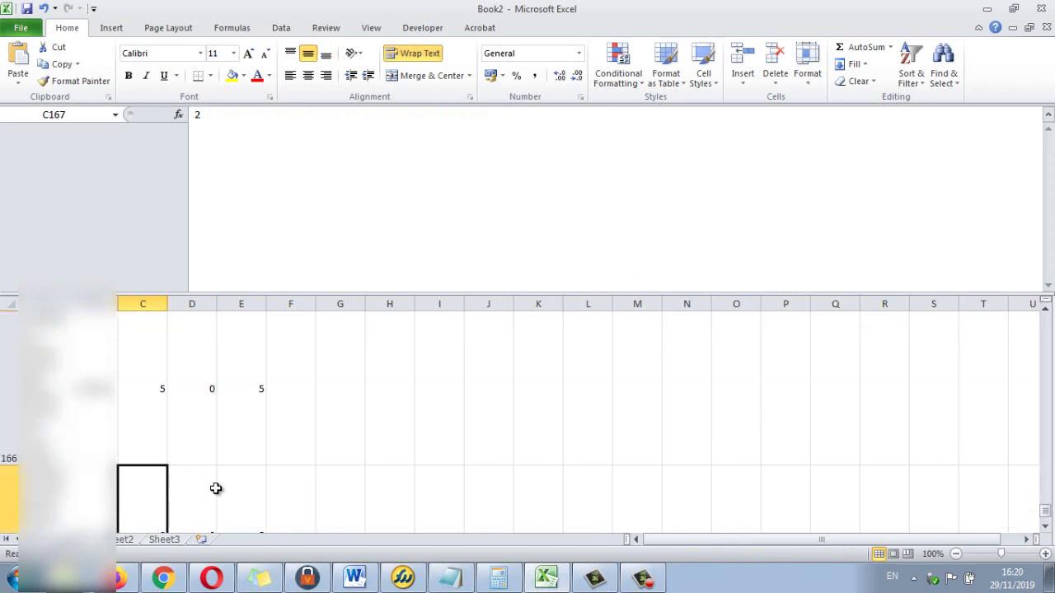
click(1037, 529)
click(1045, 532)
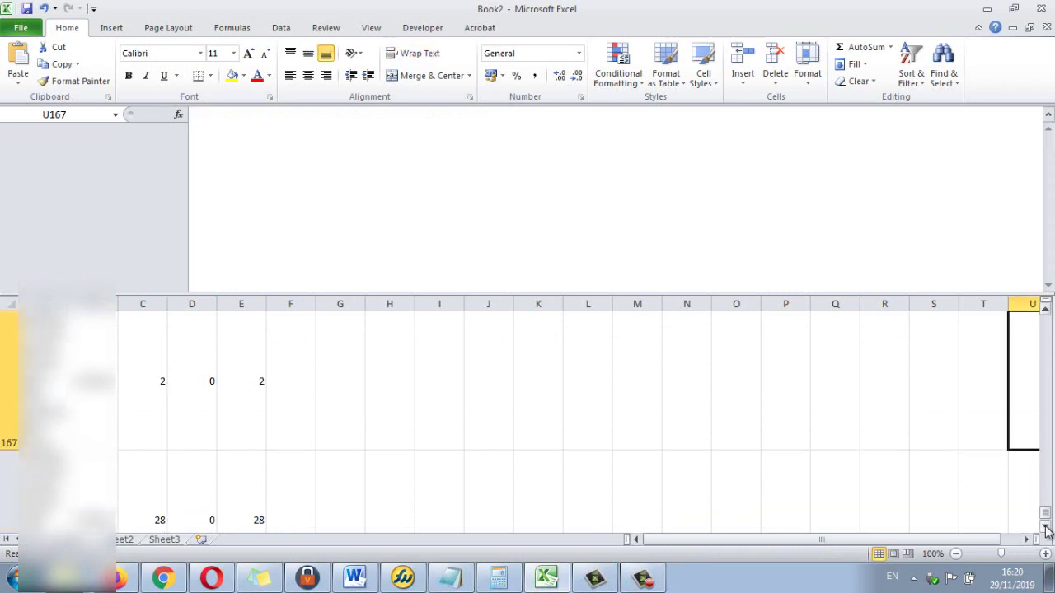
click(1045, 532)
click(144, 405)
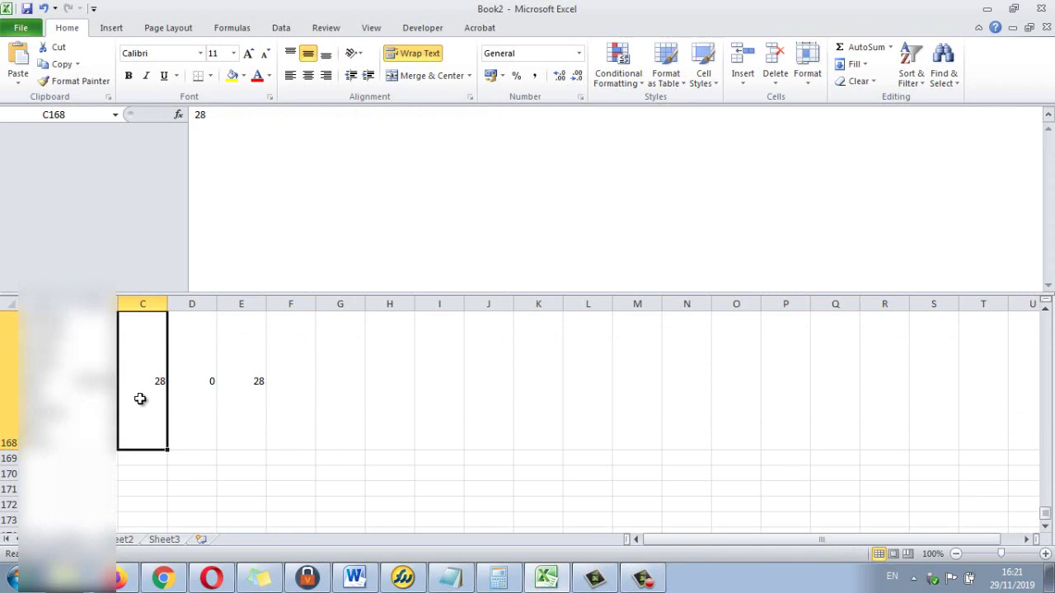
click(145, 304)
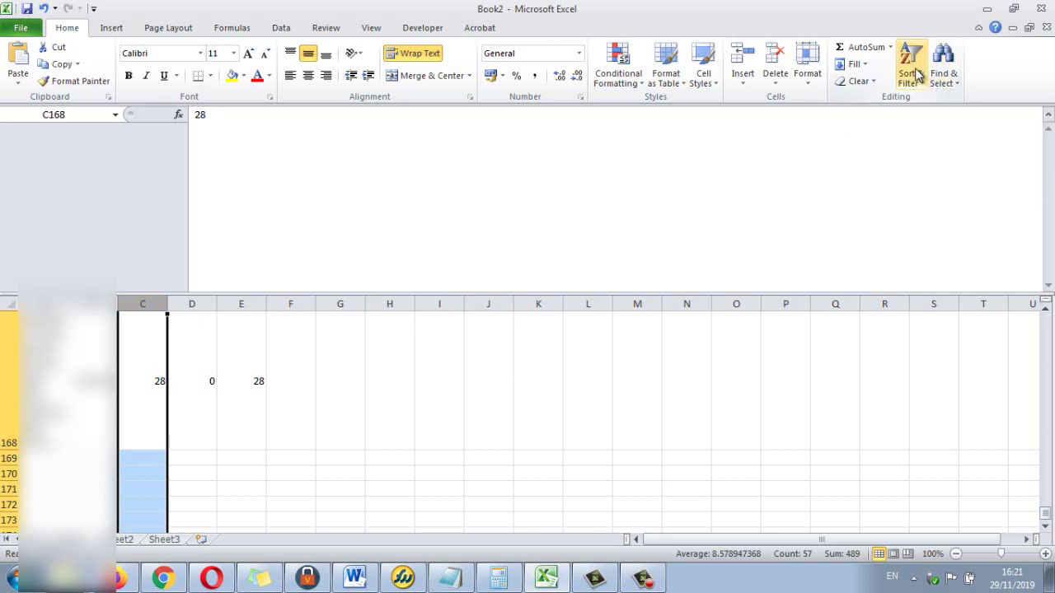
click(865, 47)
click(263, 456)
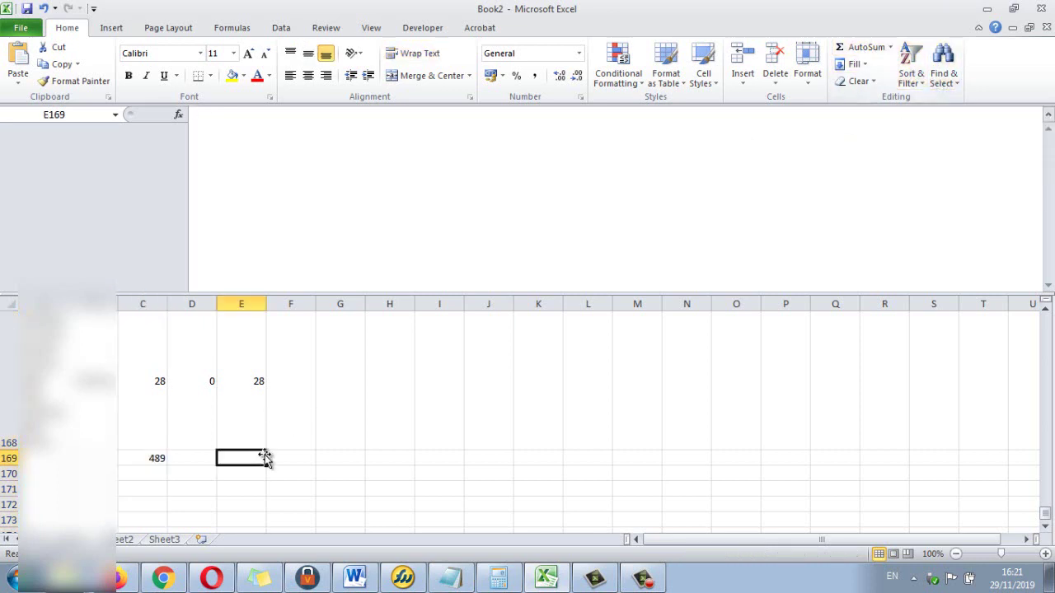
click(146, 458)
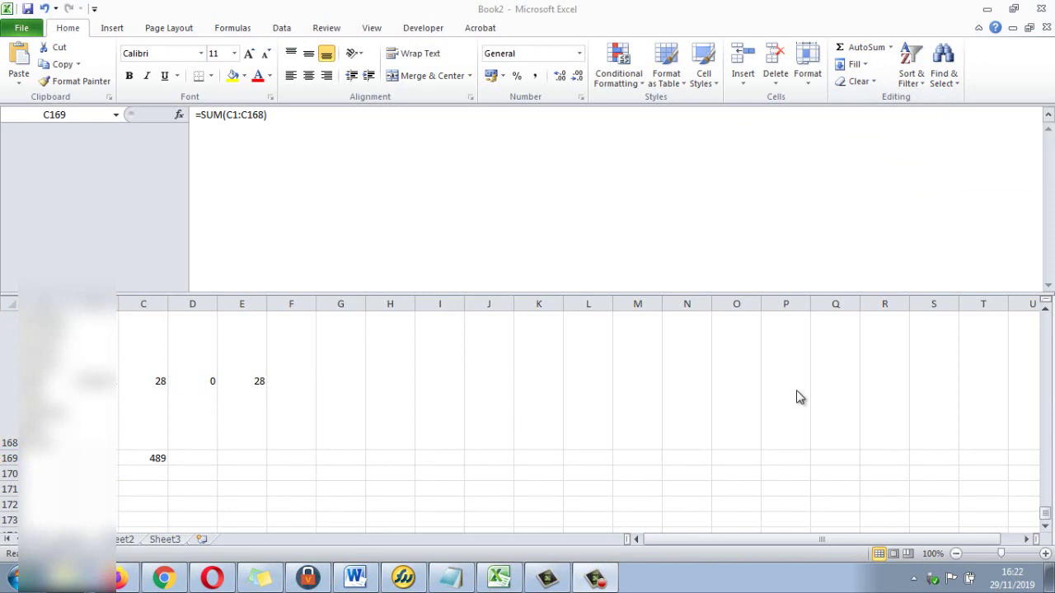
Step: Compute 489 × 1.90 in Calculator for a 929.1 royalty estimate
key(super)
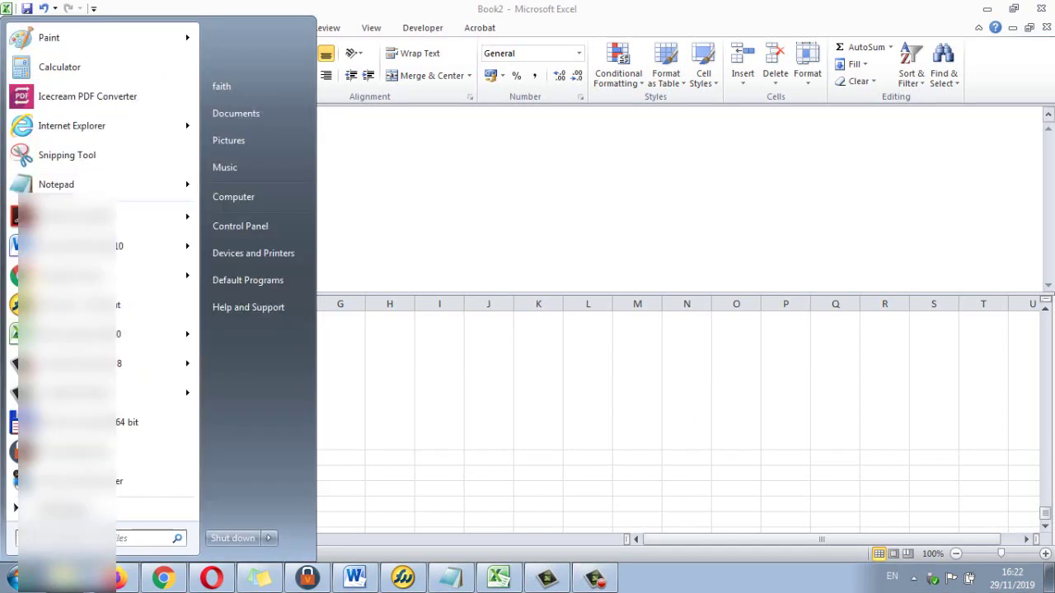
key(Escape)
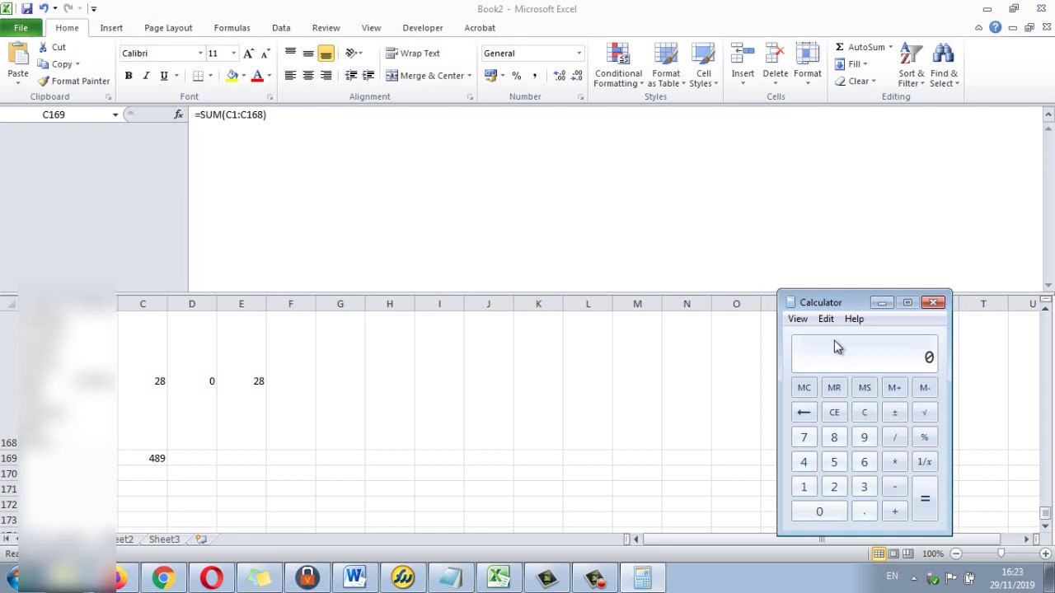
text(489)
text(*1.)
text(90)
key(Return)
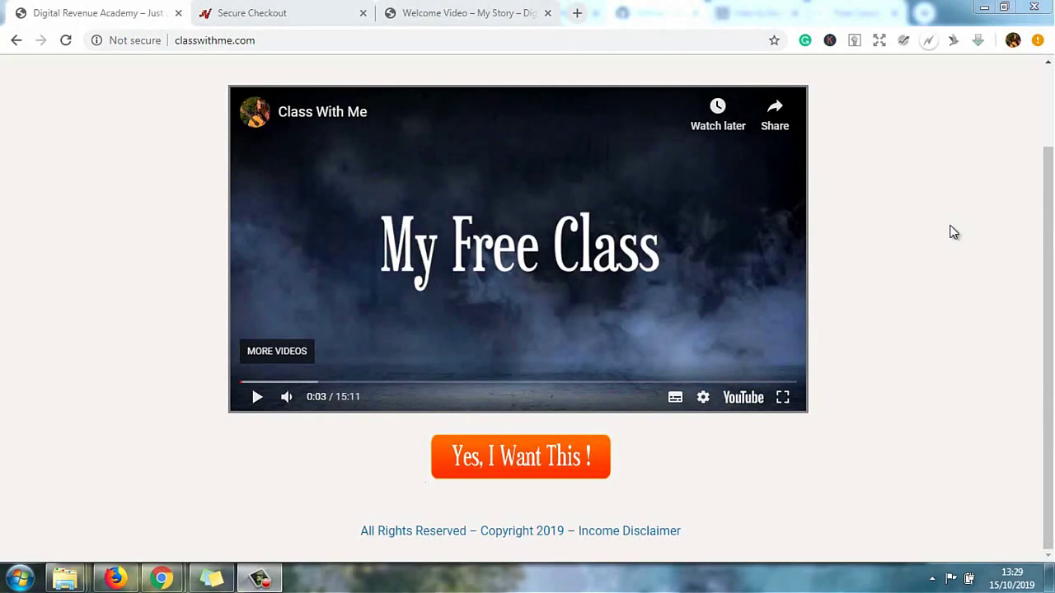
Step: Open the Digital Revenue Academy secure checkout and highlight its $1.00 total
click(172, 40)
click(305, 41)
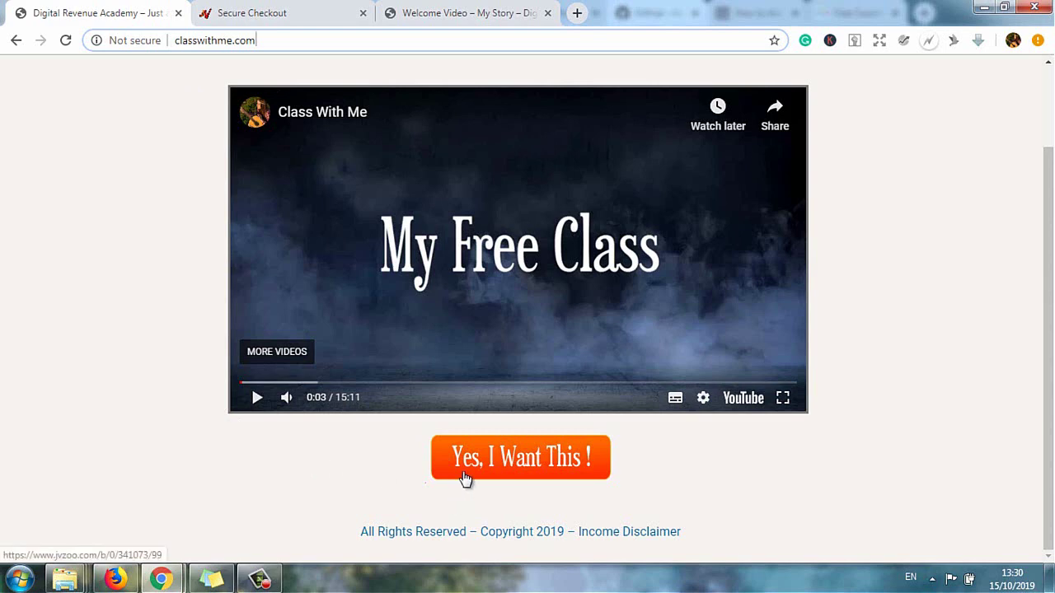
click(251, 12)
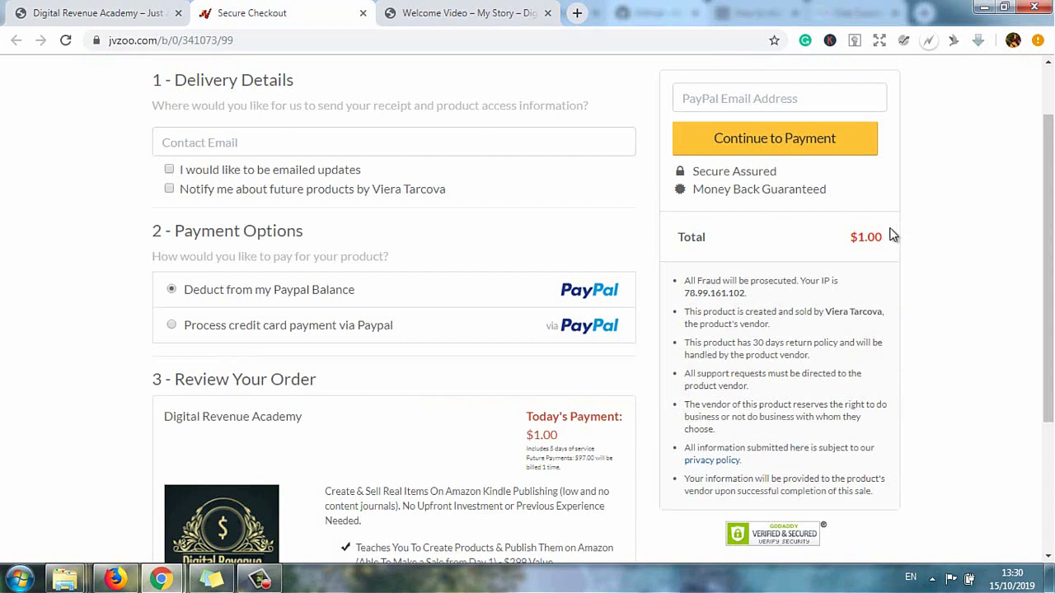
drag(850, 239, 906, 240)
click(942, 229)
Step: Switch to the Welcome Video lesson and scroll through the sidebar's lesson titles
click(429, 16)
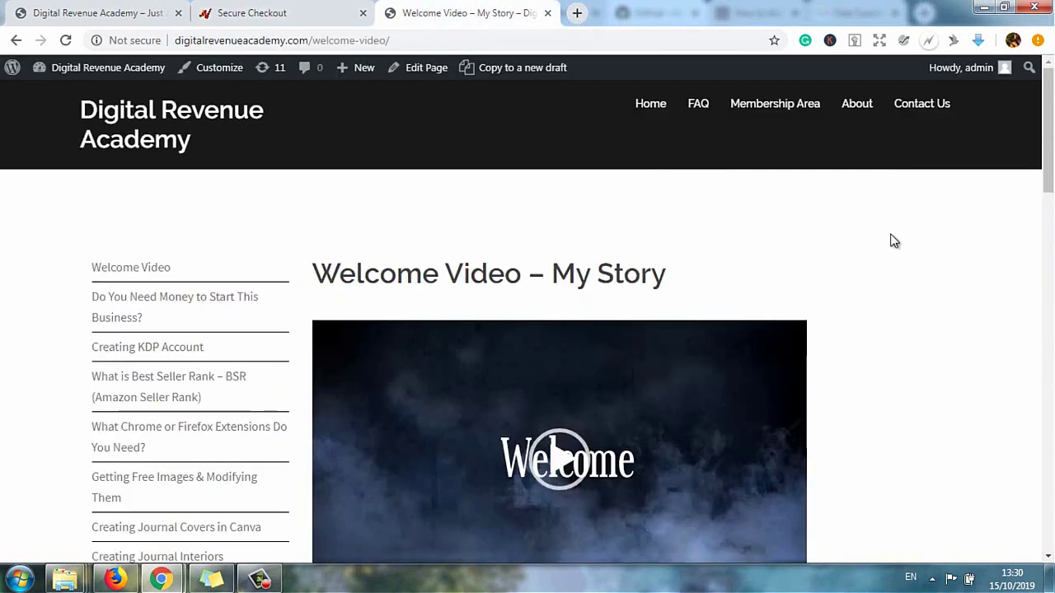
scroll(892, 240, down, 2)
scroll(893, 240, up, 2)
drag(71, 236, 561, 388)
scroll(219, 414, down, 1)
scroll(216, 415, down, 10)
scroll(214, 414, down, 2)
click(702, 397)
Step: Open the Cancel $1 Trial page and highlight its contact email address
scroll(701, 397, up, 5)
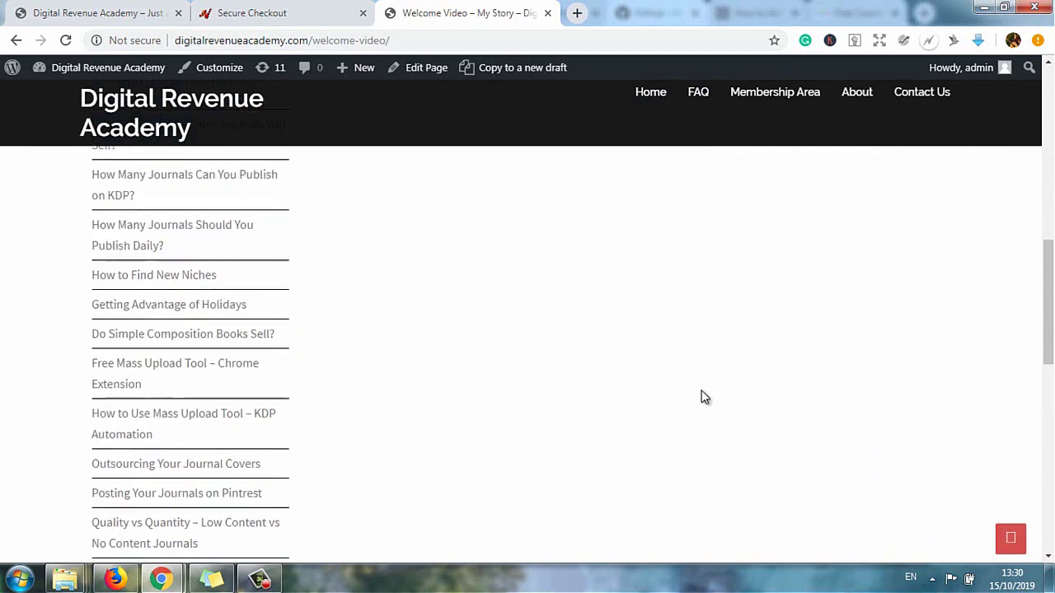
scroll(701, 397, down, 5)
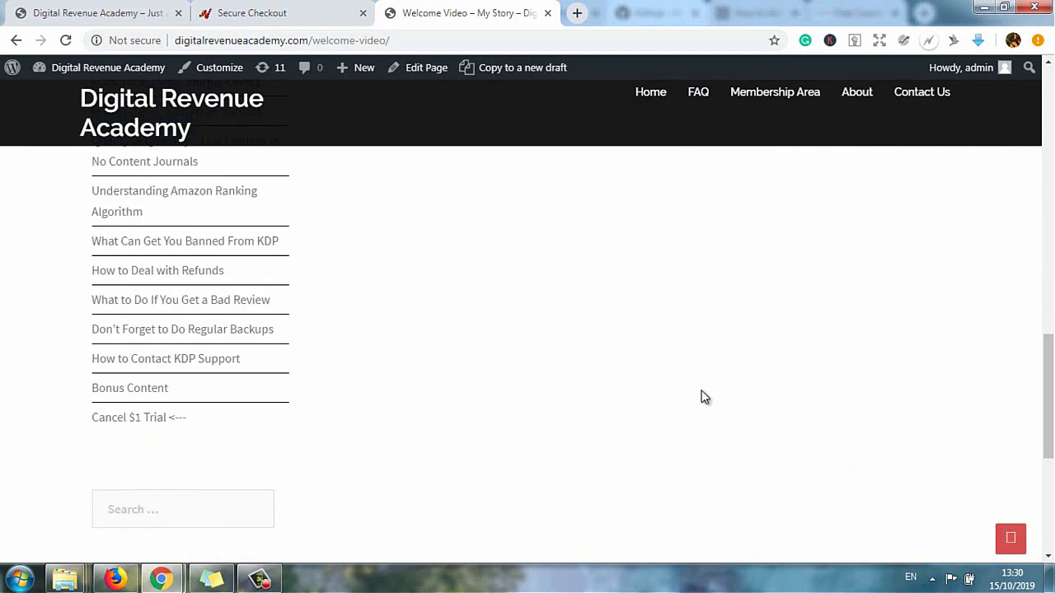
click(107, 423)
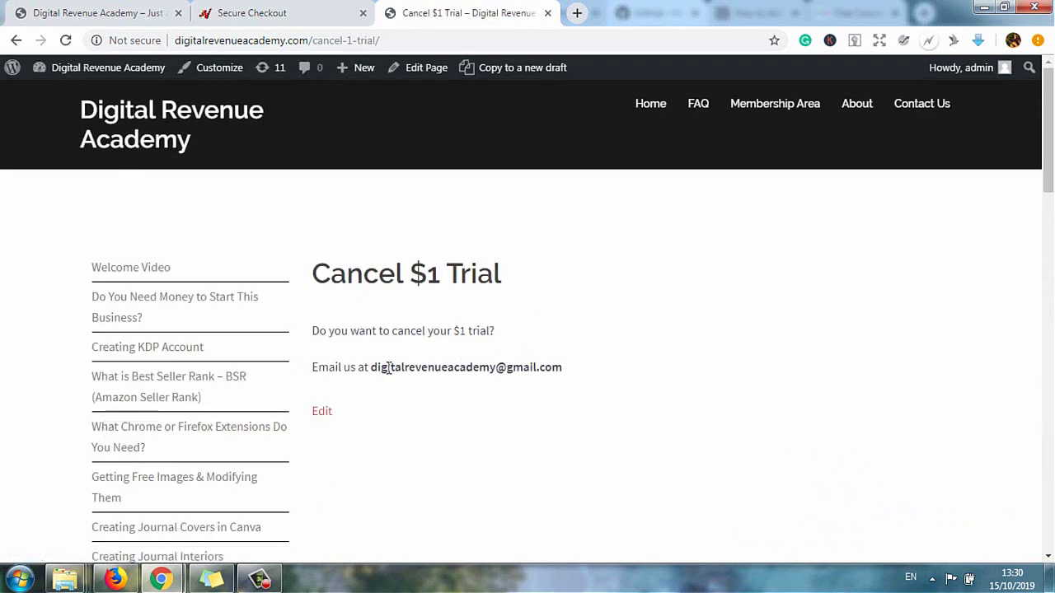
mouse_move(372, 367)
mouse_down()
mouse_move(633, 374)
mouse_move(370, 367)
mouse_up()
click(674, 281)
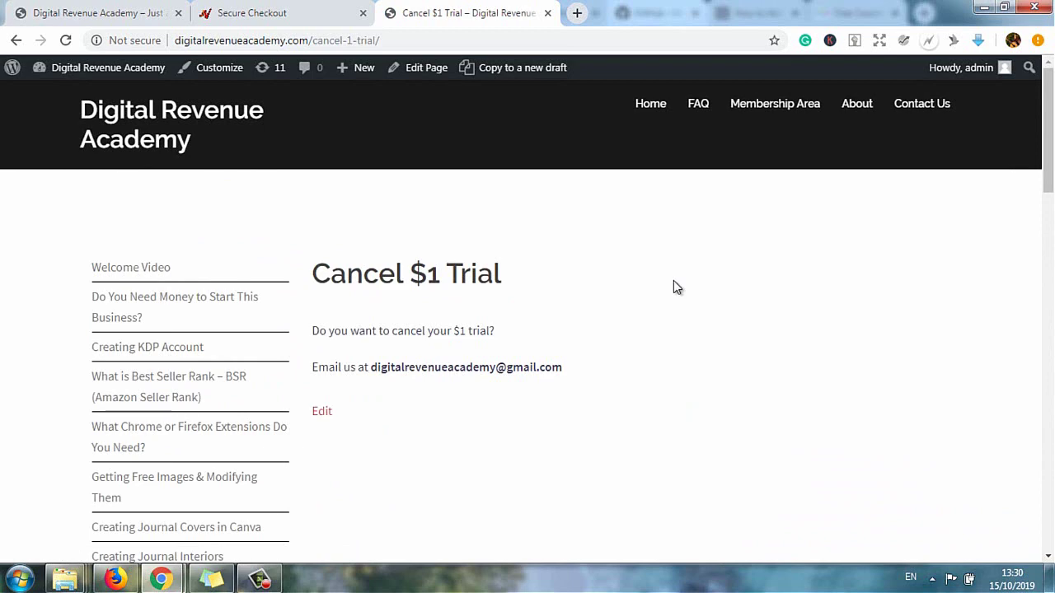